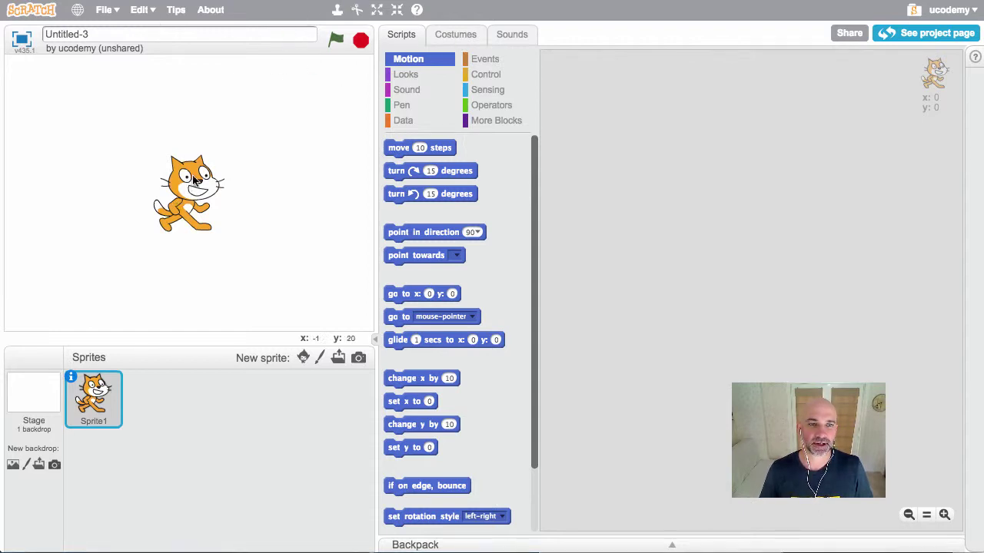
Replace the cat sprite with a new blank painted sprite and convert its costume to vector mode.
left_click(356, 10)
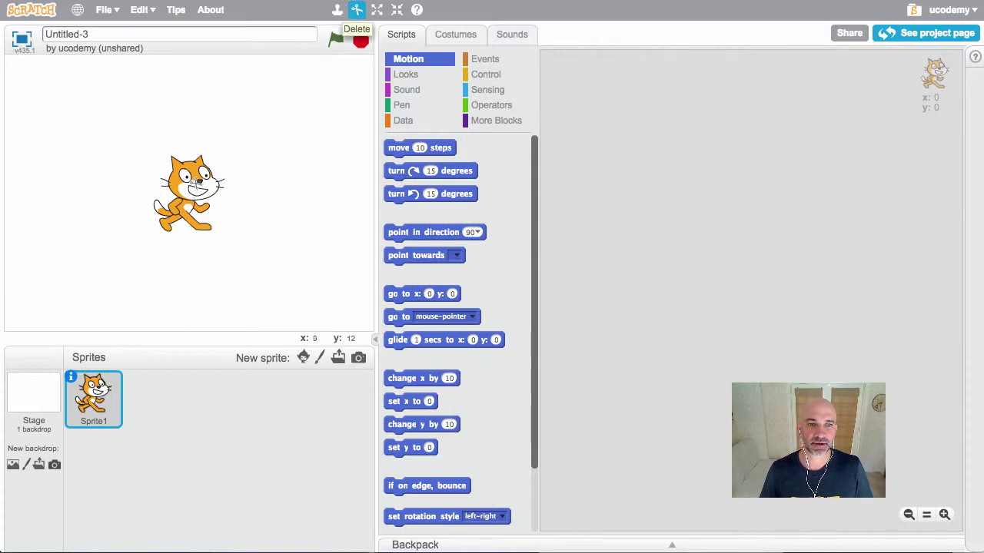
left_click(196, 182)
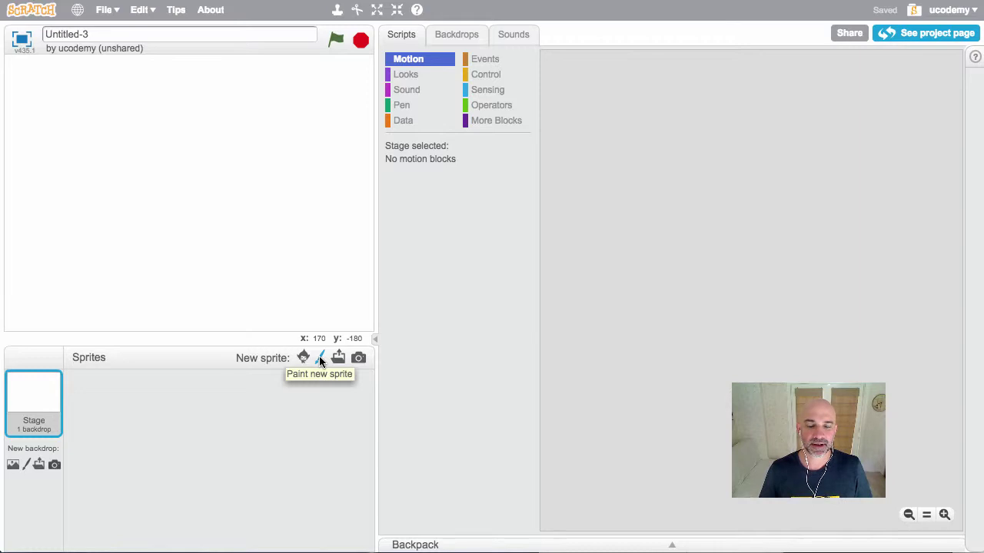
left_click(319, 358)
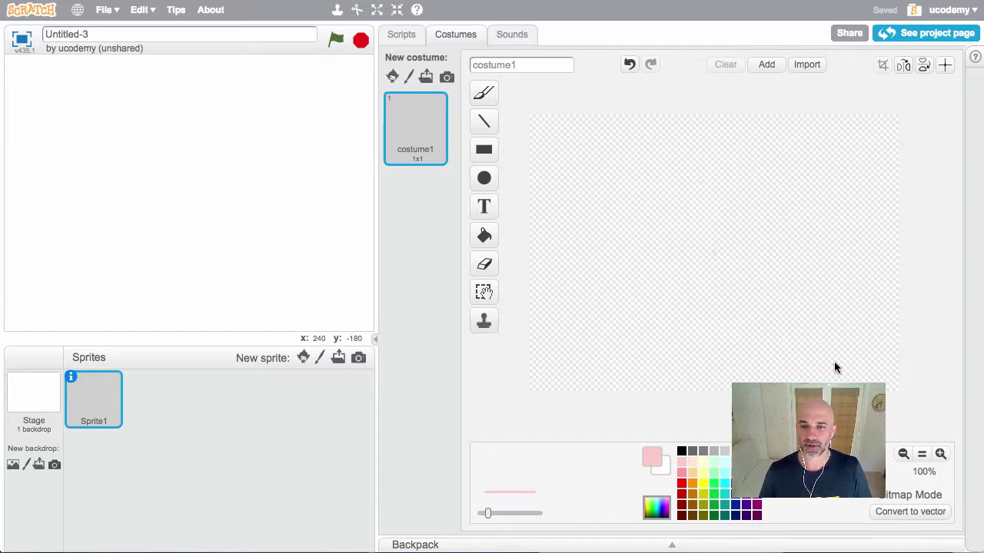
left_click(914, 512)
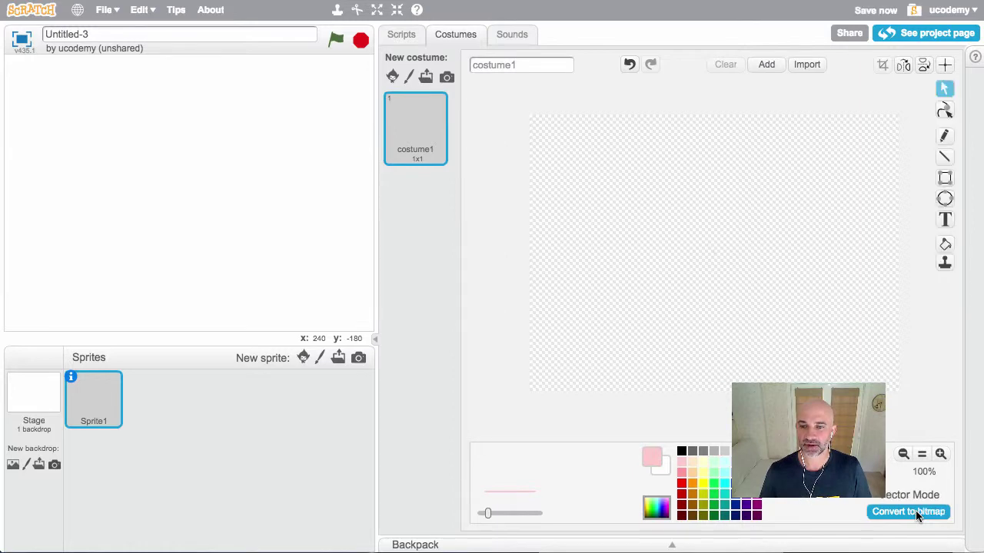
Draw a slanted pink line across the costume canvas and a slanted black line below it.
left_click(945, 158)
left_click_drag(620, 234, 782, 199)
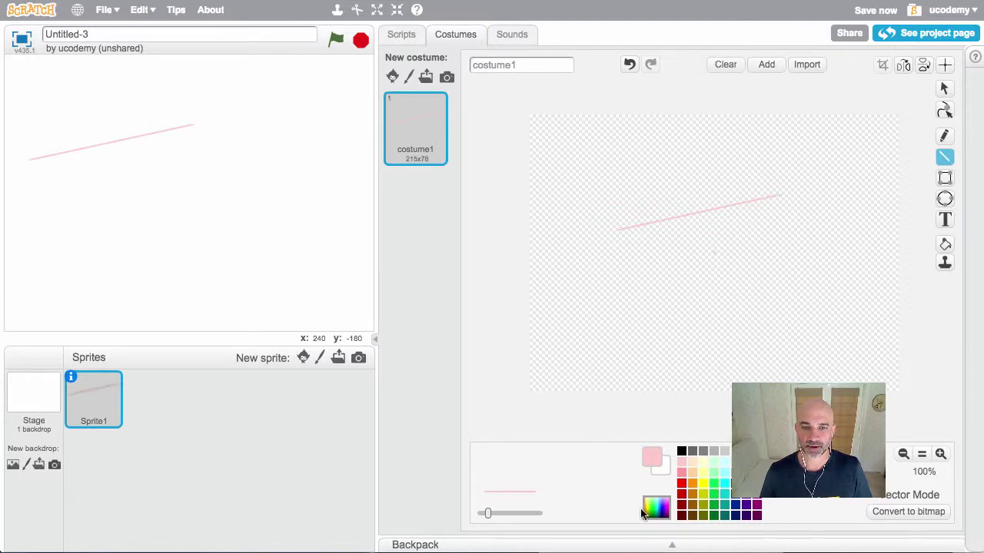
left_click(681, 452)
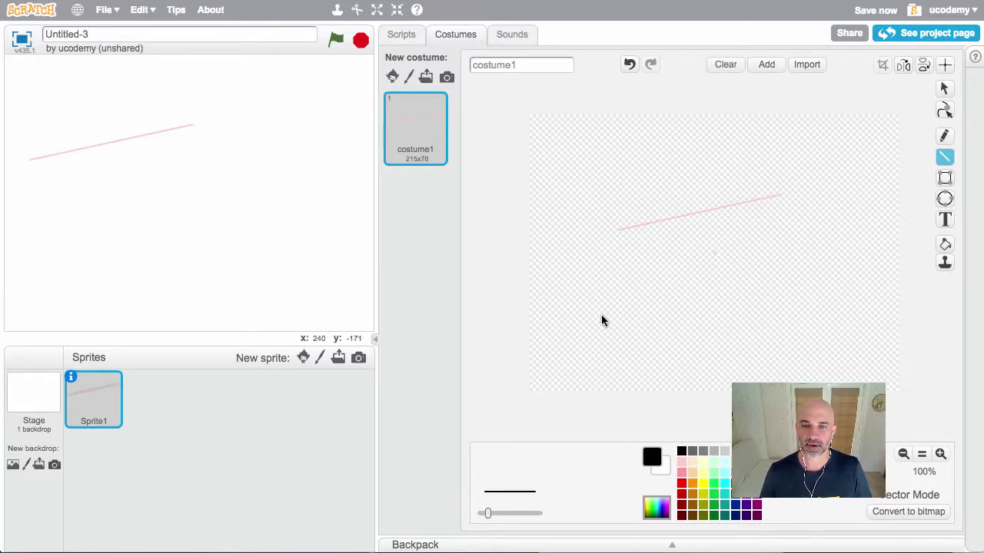
left_click_drag(700, 273, 741, 254)
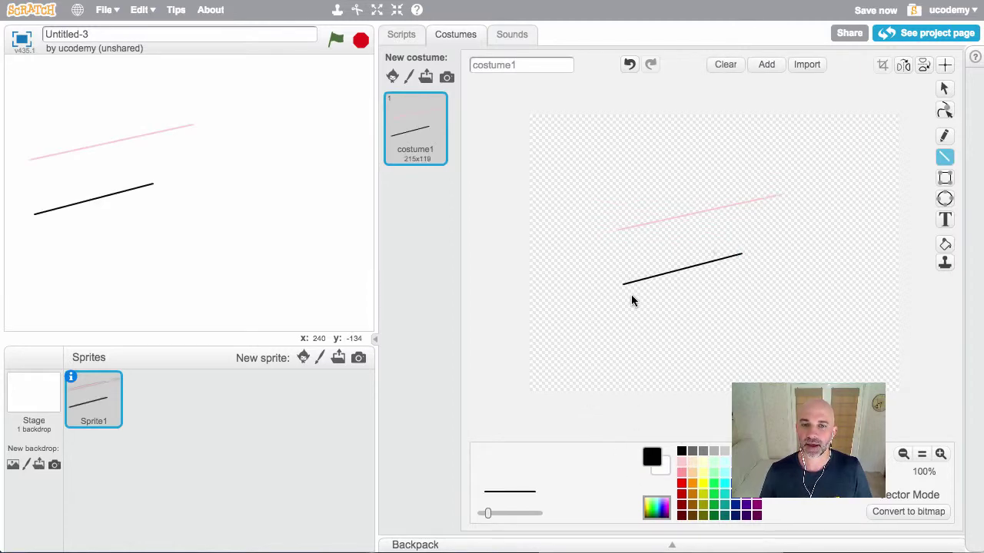
Reshape the black line by lowering its right end and pulling a new middle point up into a corner.
left_click(945, 109)
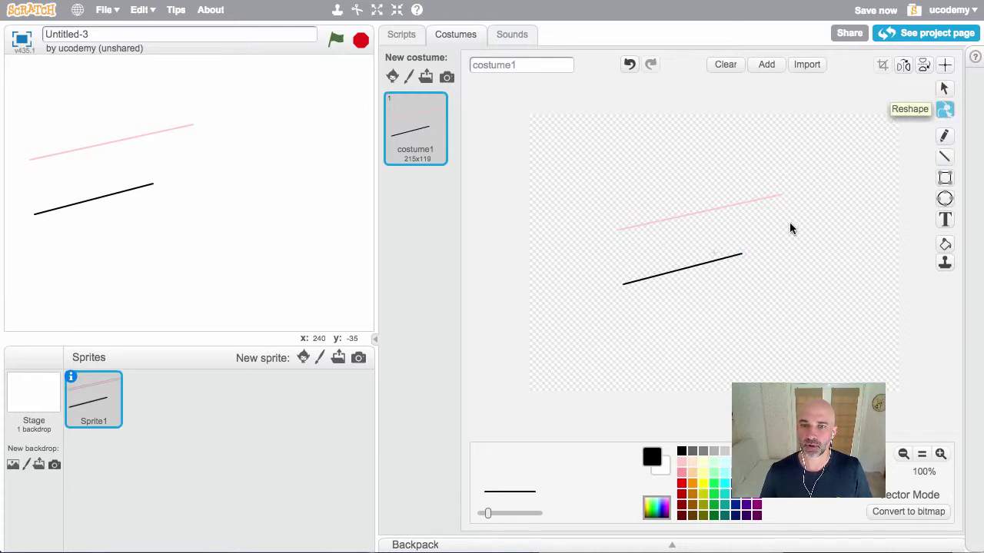
left_click(739, 255)
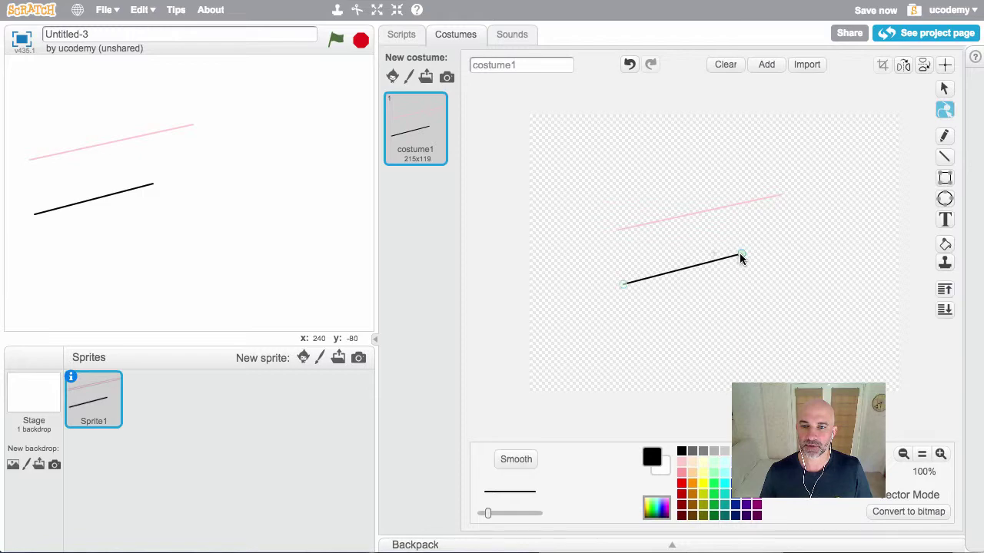
left_click_drag(742, 252, 750, 327)
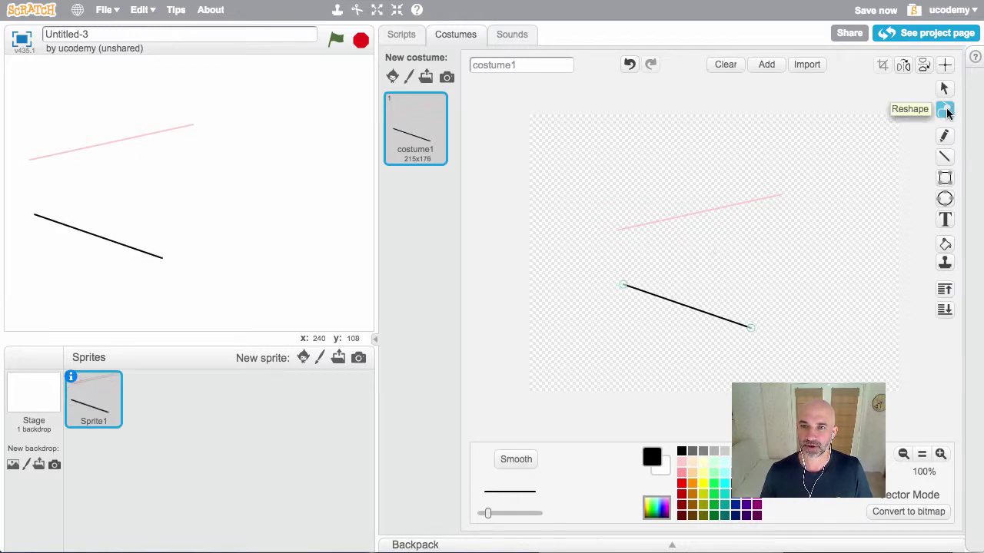
left_click(702, 311)
left_click_drag(702, 312, 737, 252)
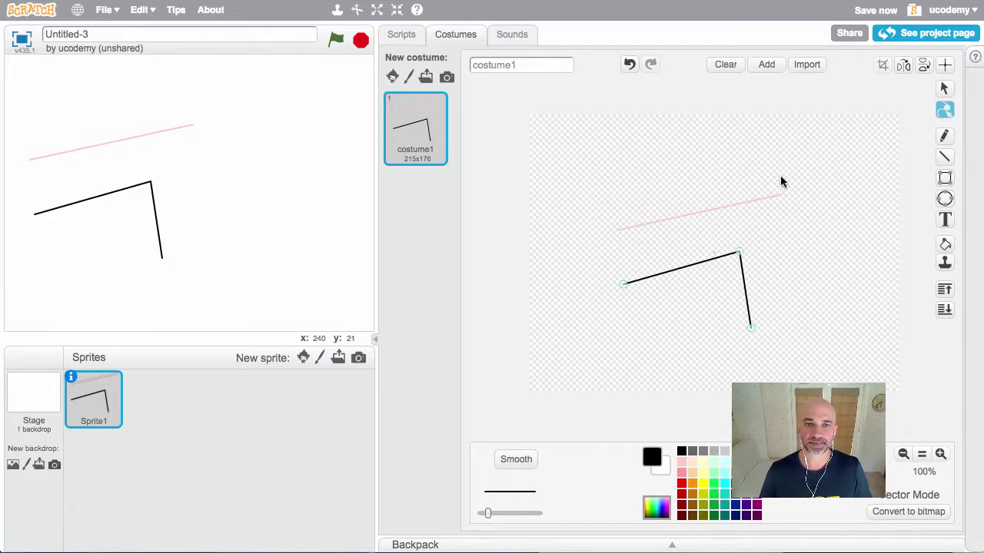
Clear the canvas and draw a black outlined ellipse about 63 by 56 in its upper middle as the figure's head.
left_click(717, 66)
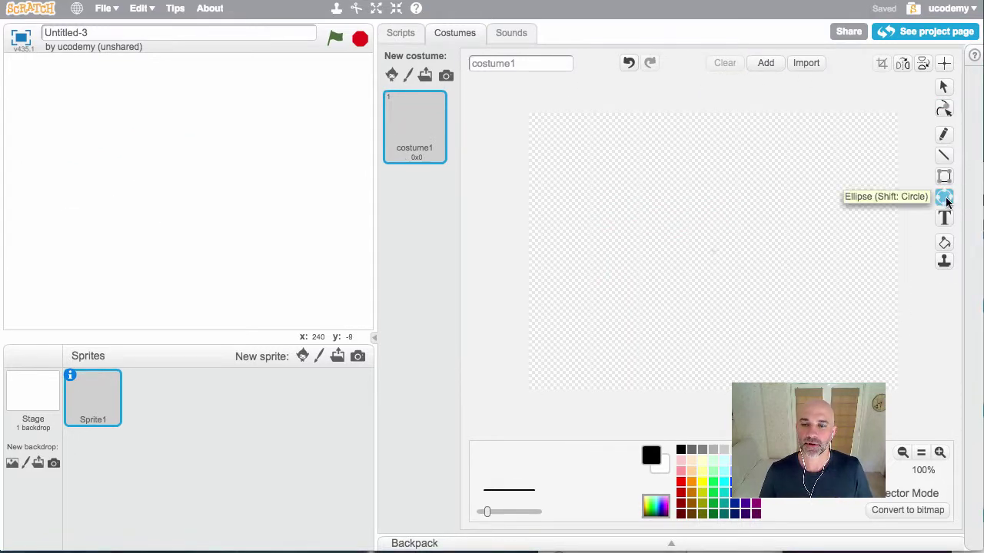
left_click(945, 199)
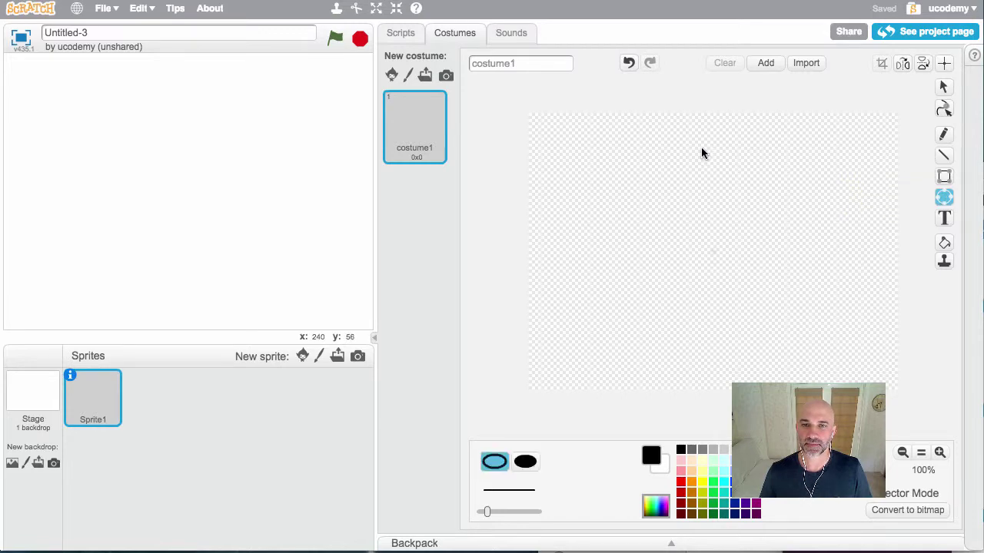
left_click_drag(732, 176, 749, 190)
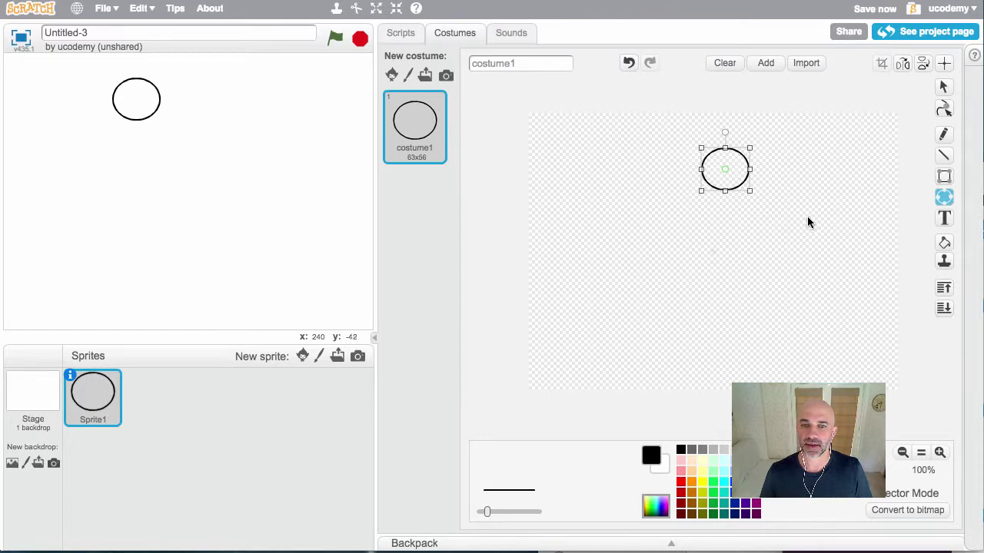
Draw the stick figure's body, horizontal arms, two legs and a raised right forearm with straight black lines.
left_click(943, 158)
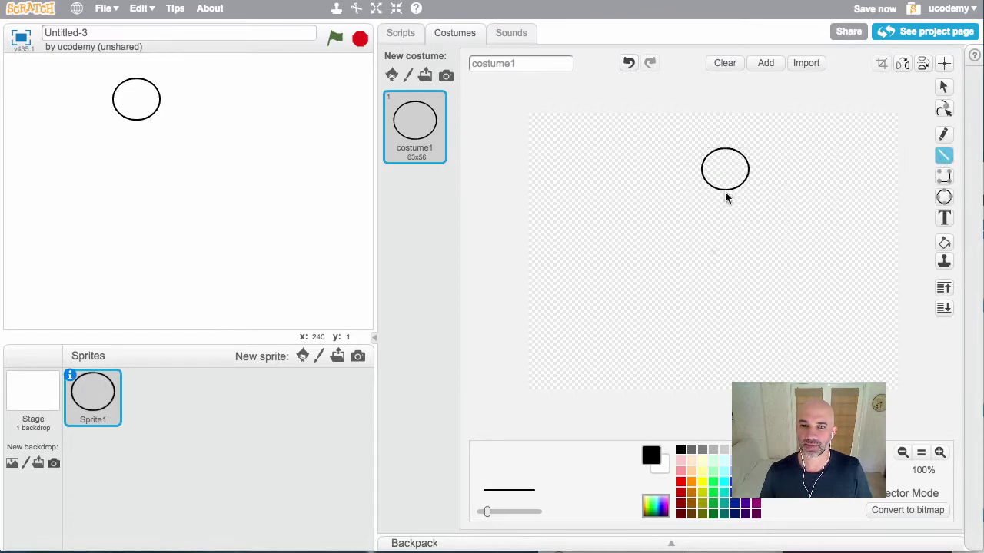
left_click_drag(727, 271, 725, 277)
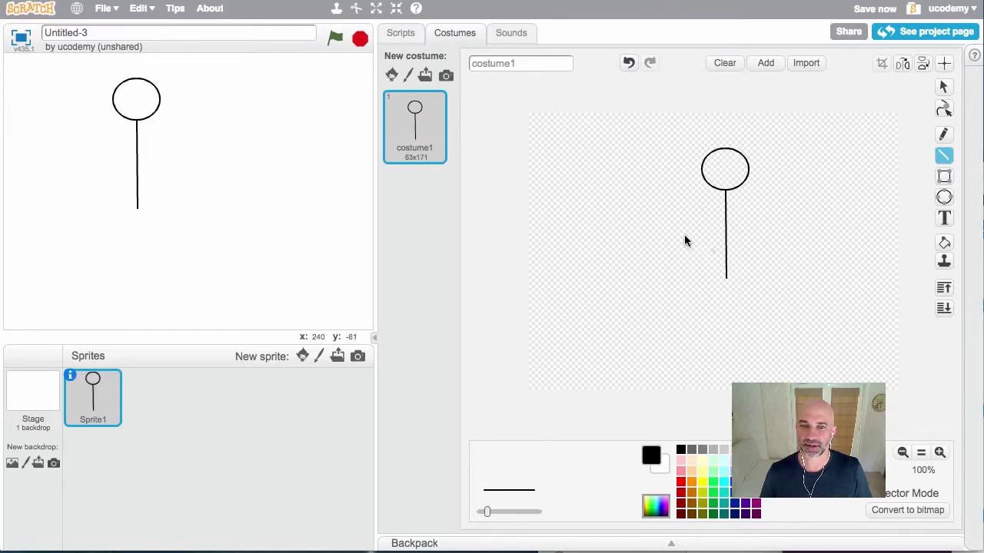
left_click_drag(683, 236, 771, 235)
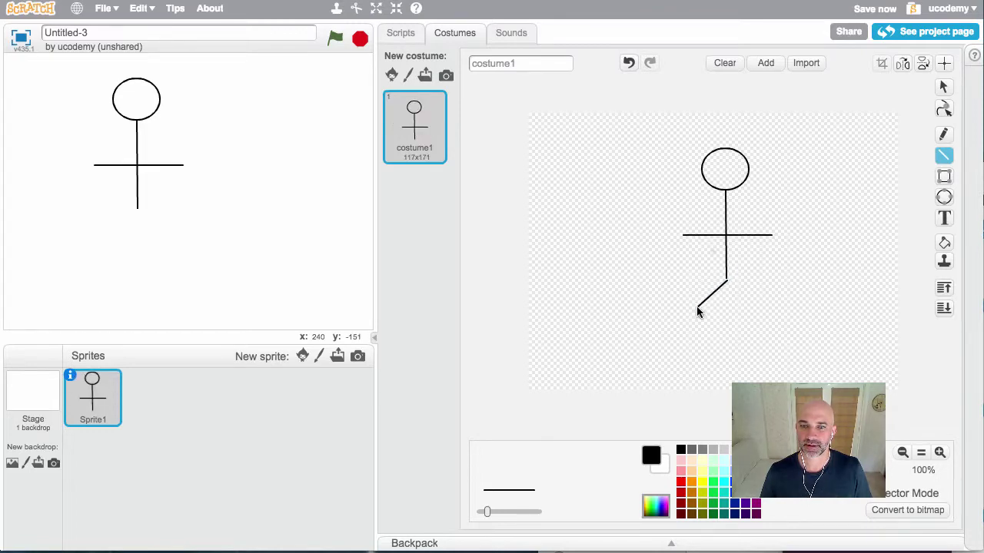
left_click_drag(696, 309, 696, 310)
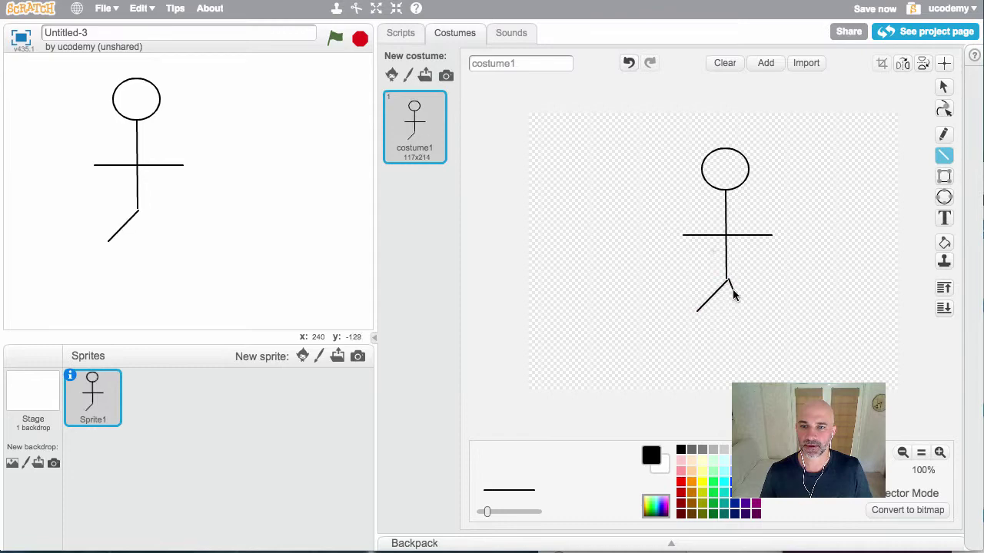
left_click_drag(745, 306, 746, 307)
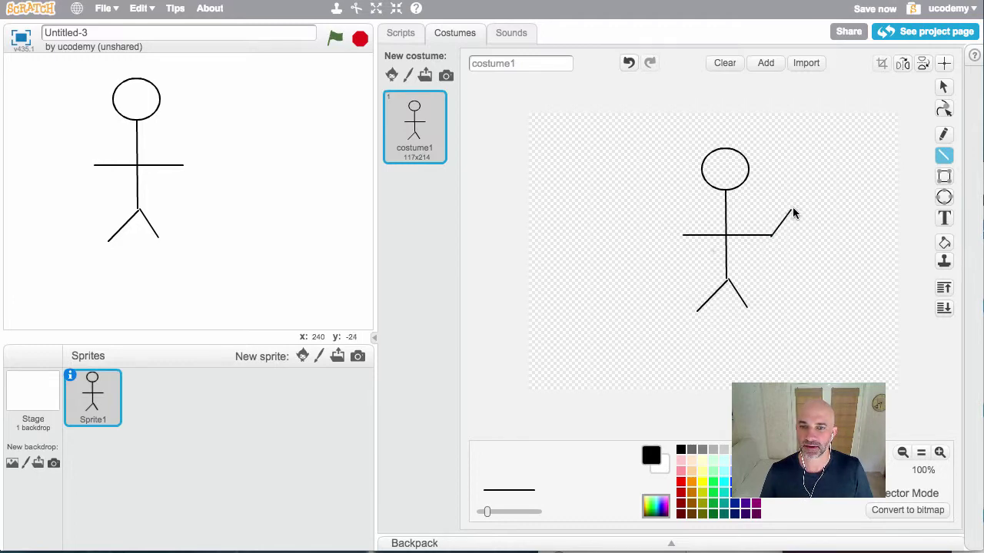
left_click_drag(790, 203, 791, 204)
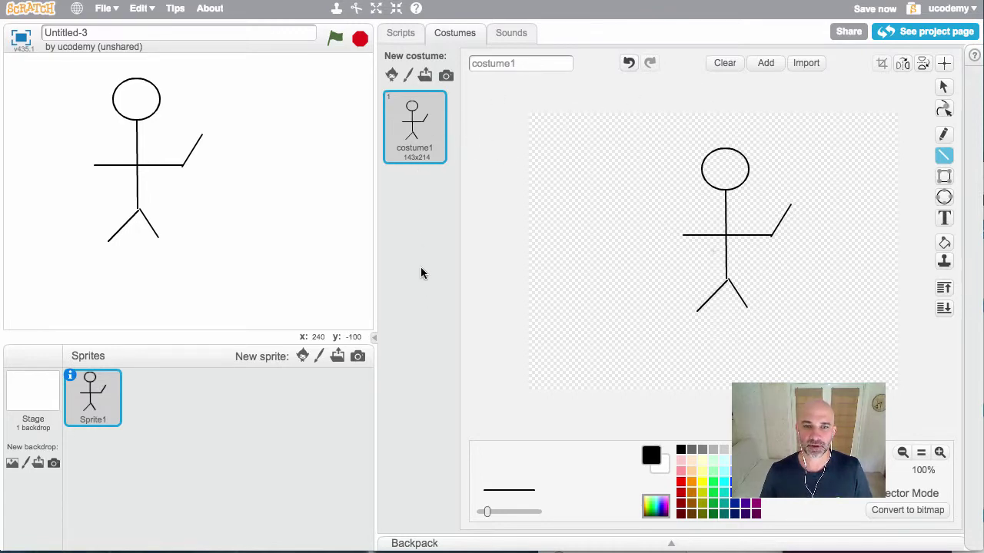
Duplicate costume1 and reshape the raised forearm on the copy so its hand end sits slightly lower and further out.
right_click(428, 157)
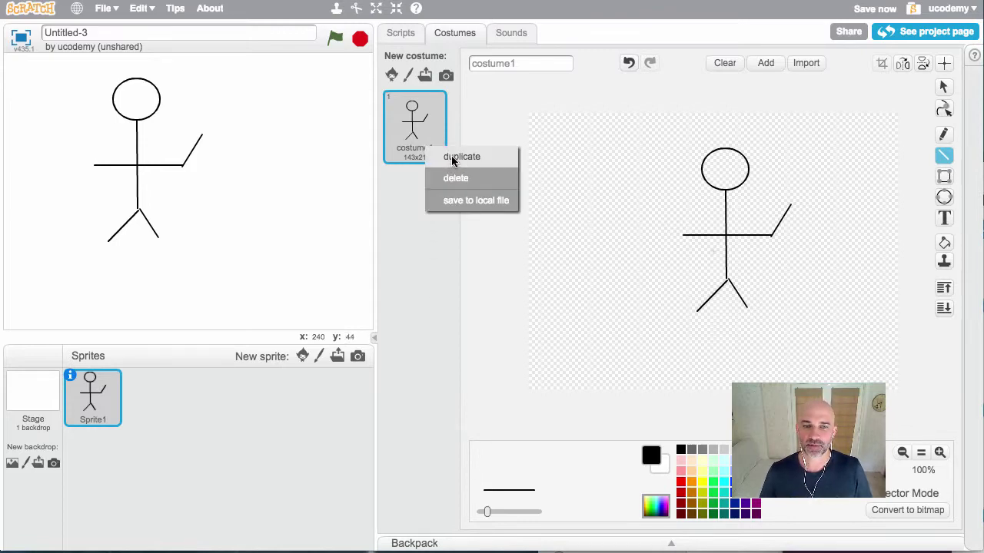
left_click(458, 157)
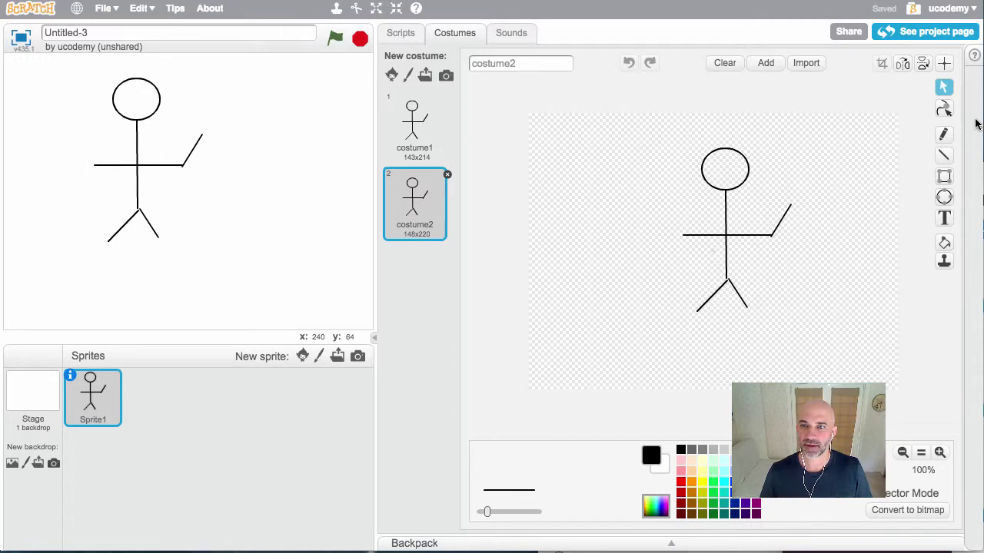
left_click(945, 109)
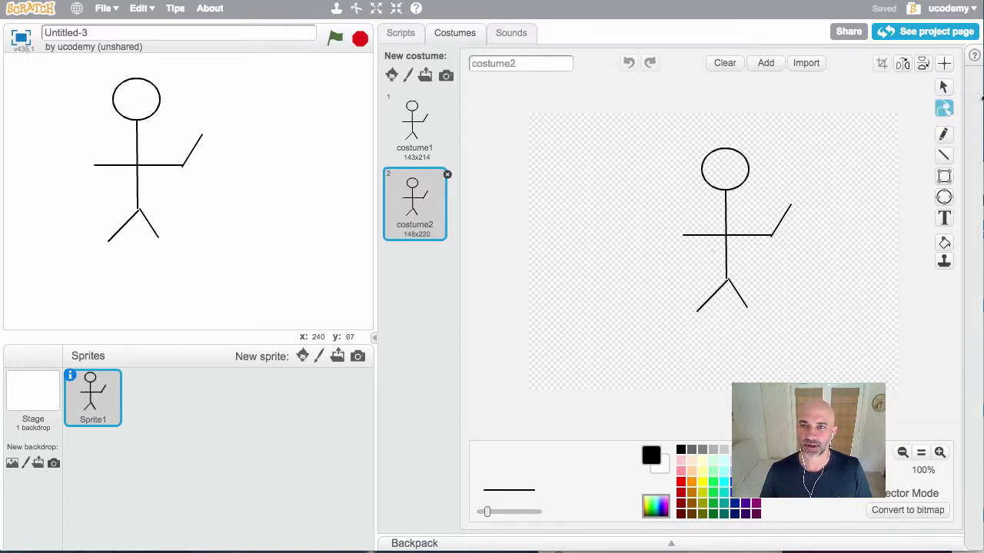
left_click(946, 89)
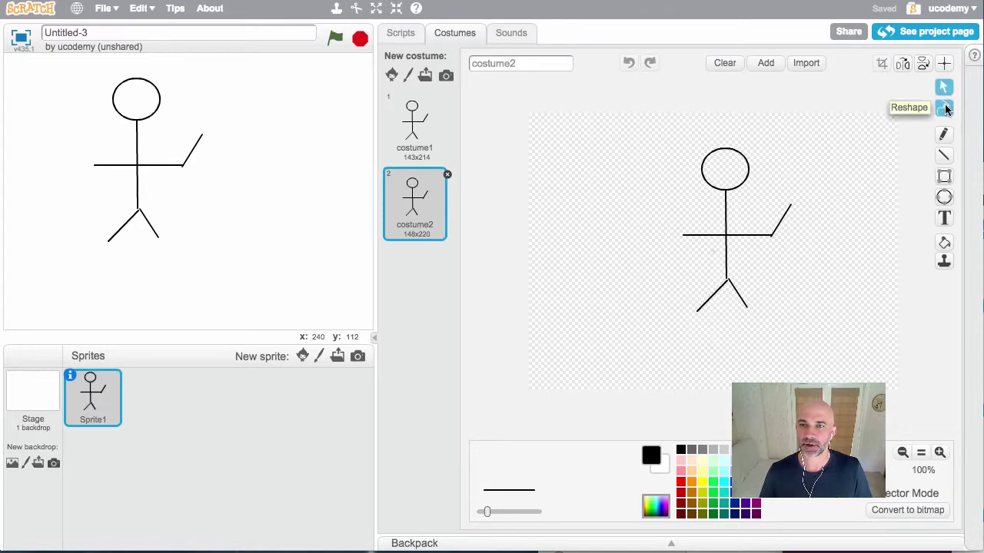
left_click(945, 109)
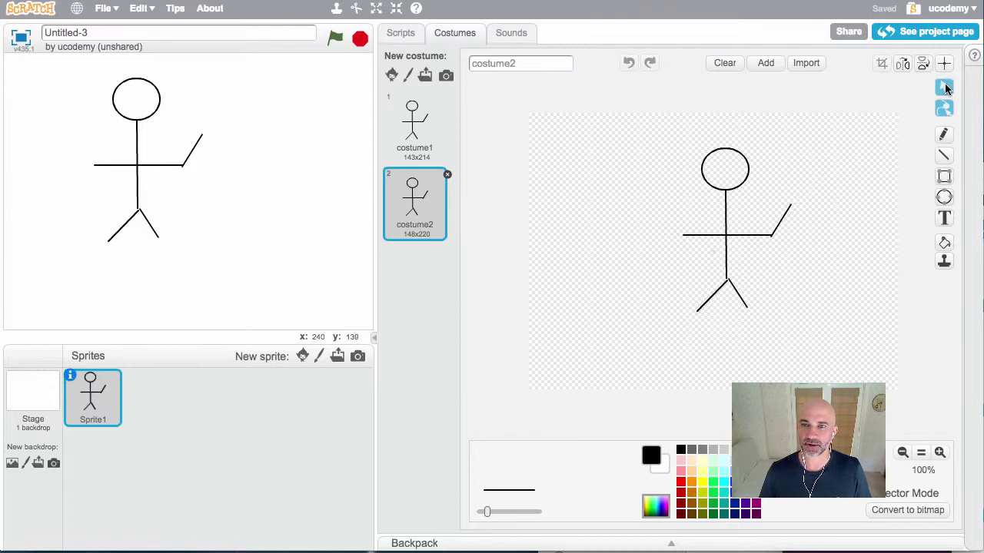
left_click(783, 218)
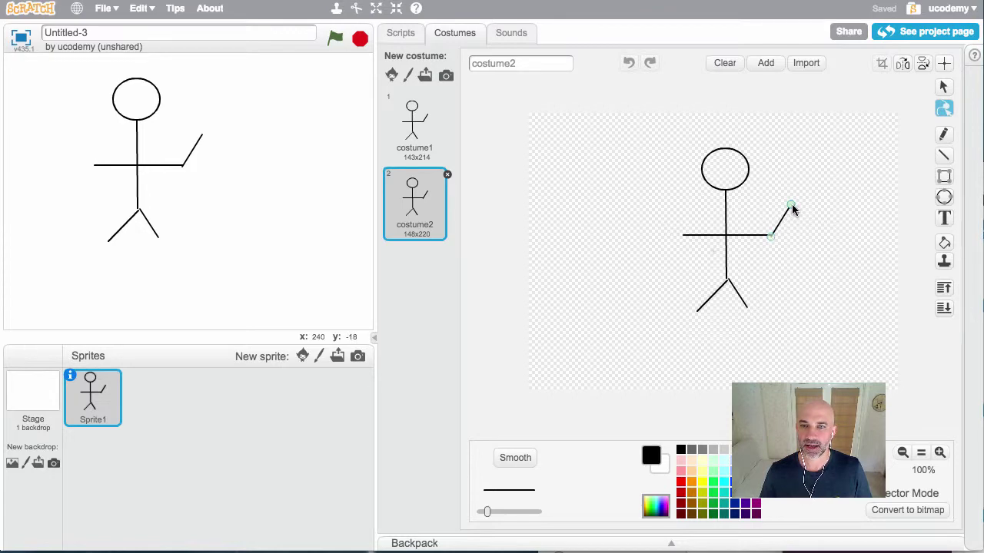
left_click_drag(791, 206, 800, 210)
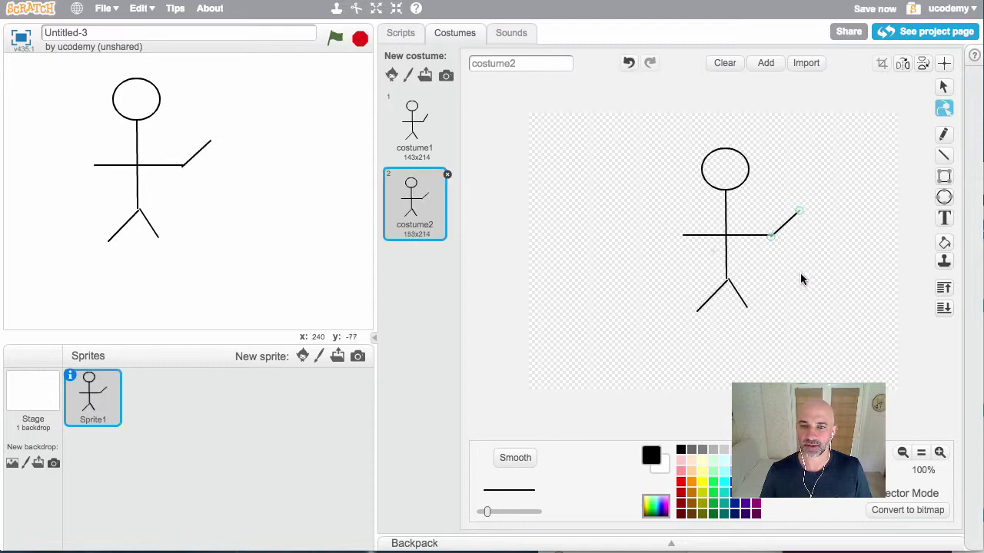
Duplicate costume2 and reshape the forearm on the copy so its hand end drops a little further outward.
right_click(419, 218)
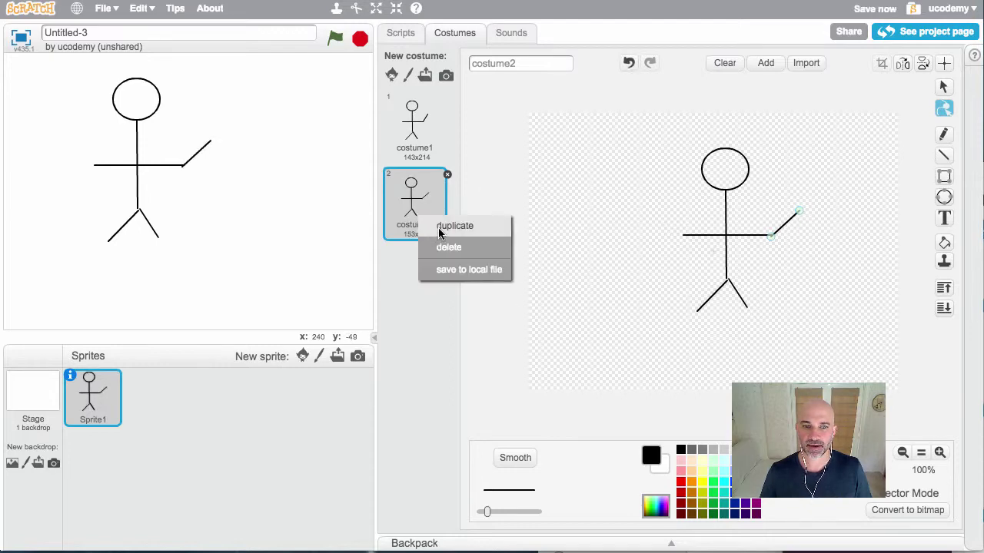
left_click(454, 226)
left_click(799, 214)
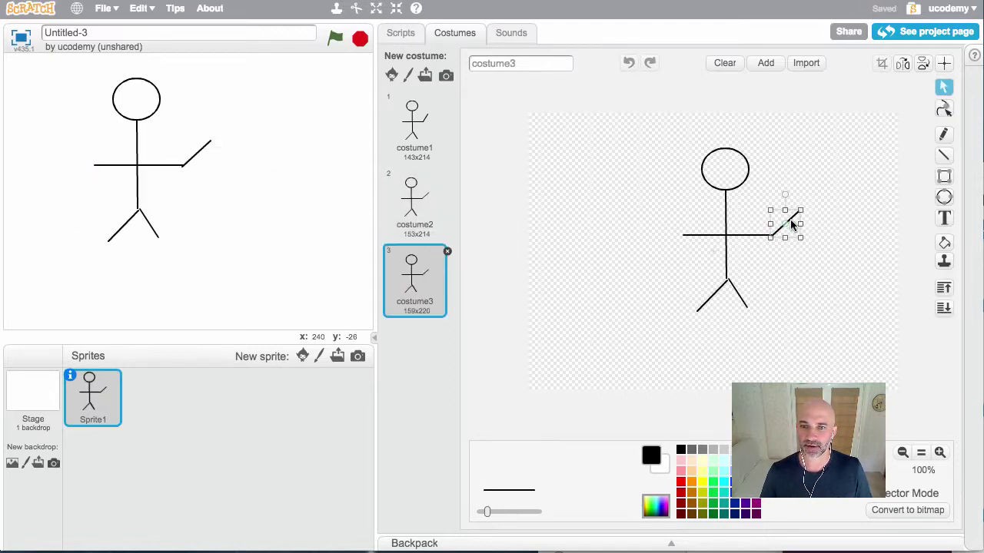
left_click(944, 109)
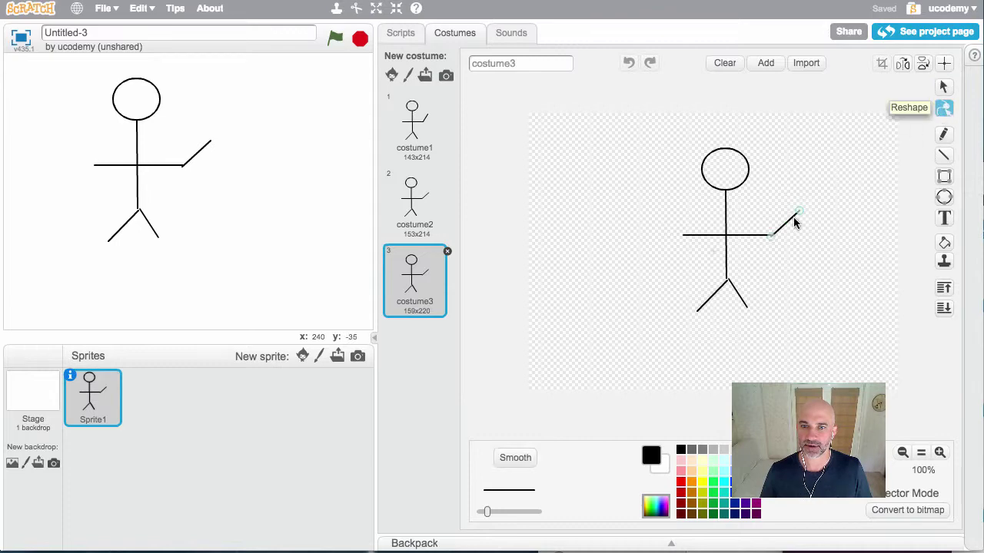
left_click_drag(799, 217, 804, 221)
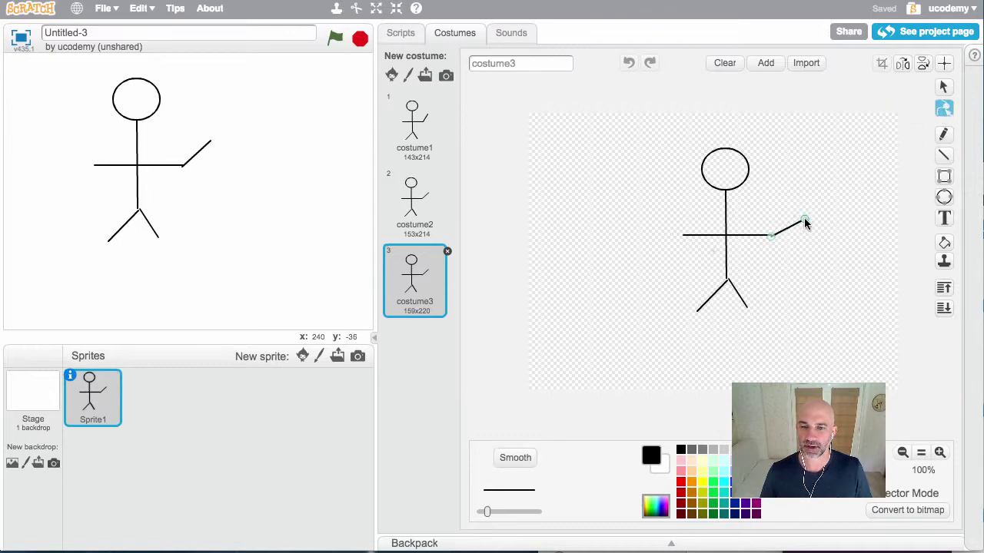
Duplicate costume3 and reshape the forearm on the copy so its hand end drops to just above the horizontal arm.
right_click(442, 287)
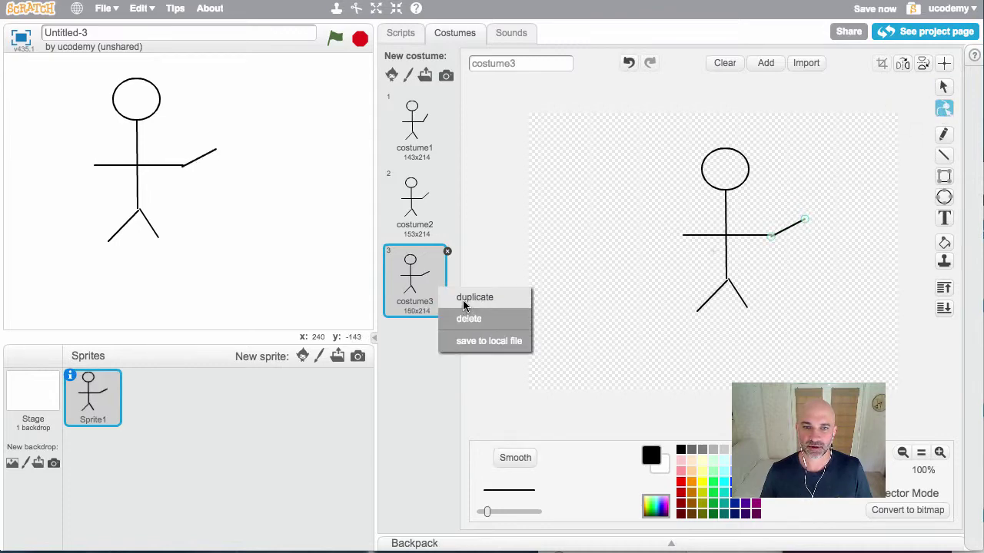
left_click(465, 298)
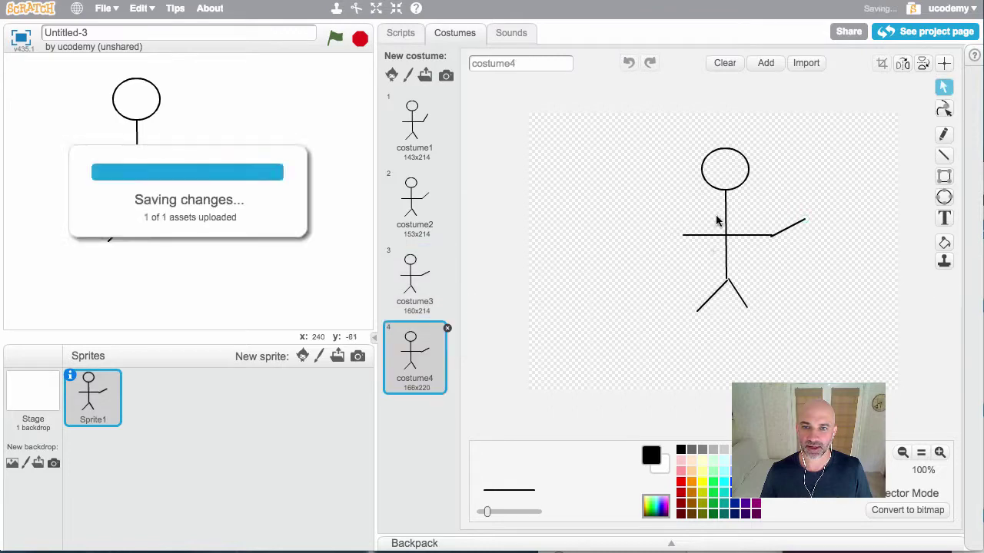
left_click(944, 111)
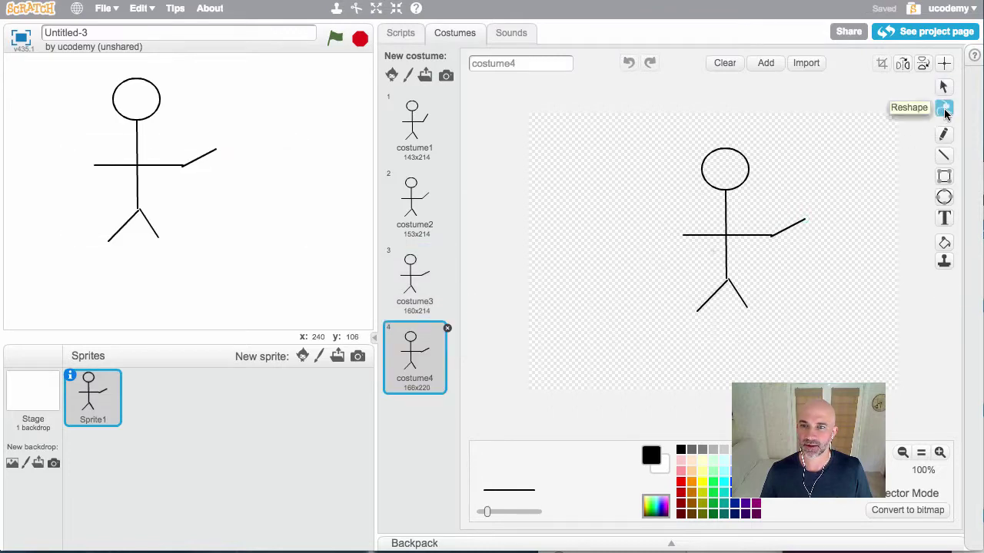
left_click(774, 234)
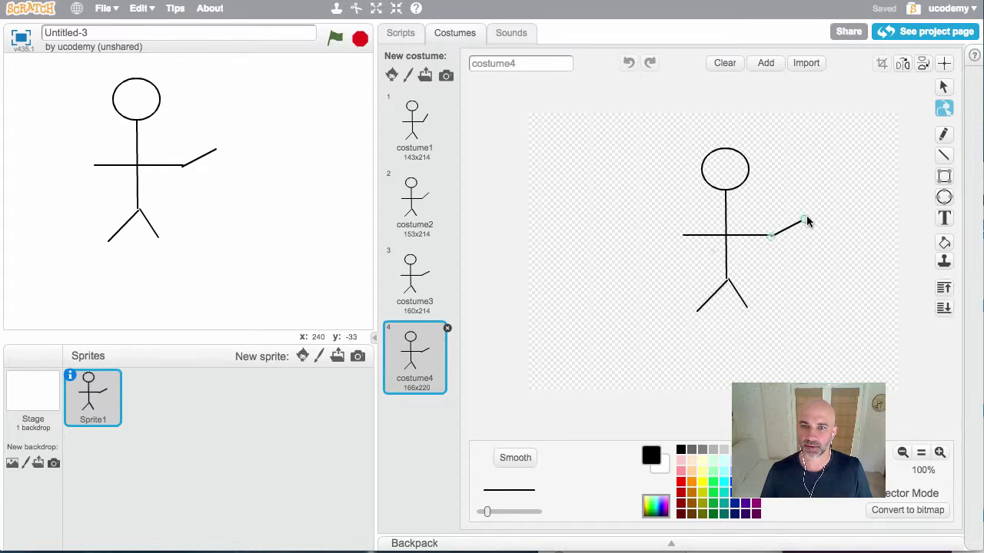
left_click_drag(805, 220, 806, 230)
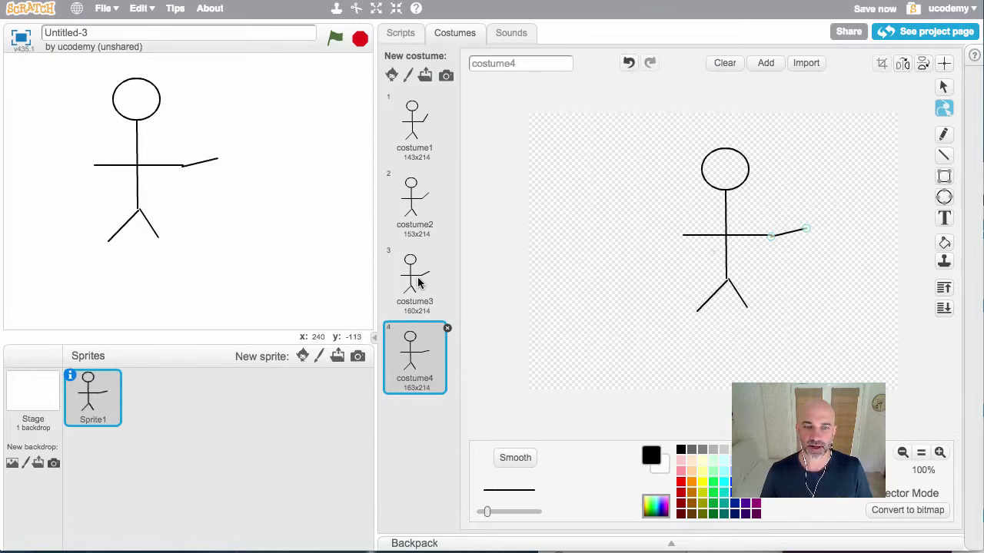
Duplicate costume3 and then costume2 to append the return frames of the wave after costume4.
right_click(432, 283)
left_click(445, 286)
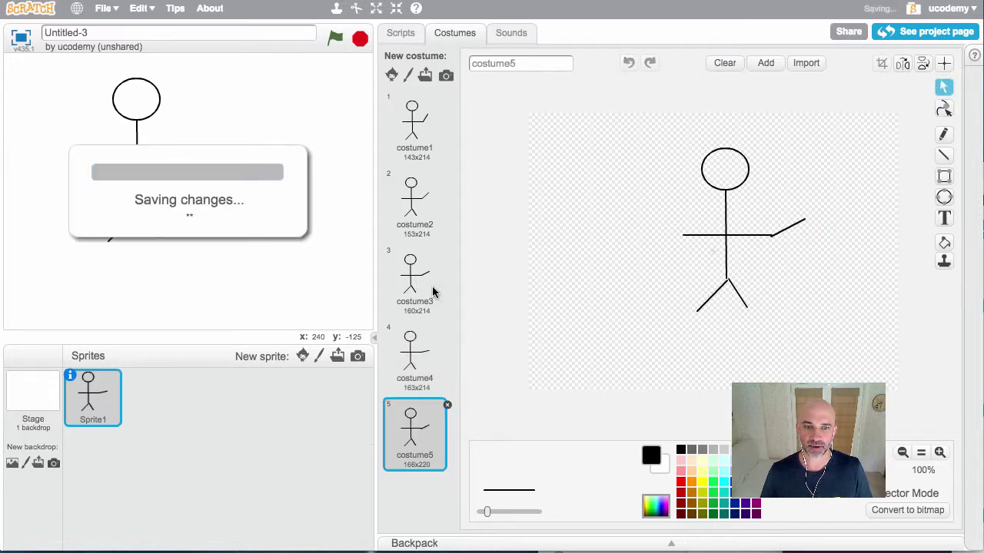
right_click(426, 206)
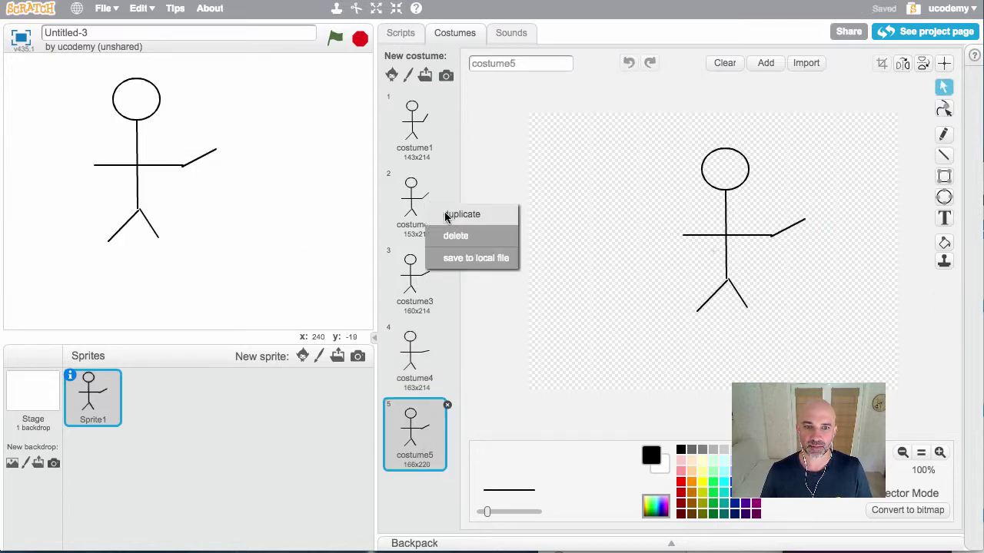
left_click(452, 219)
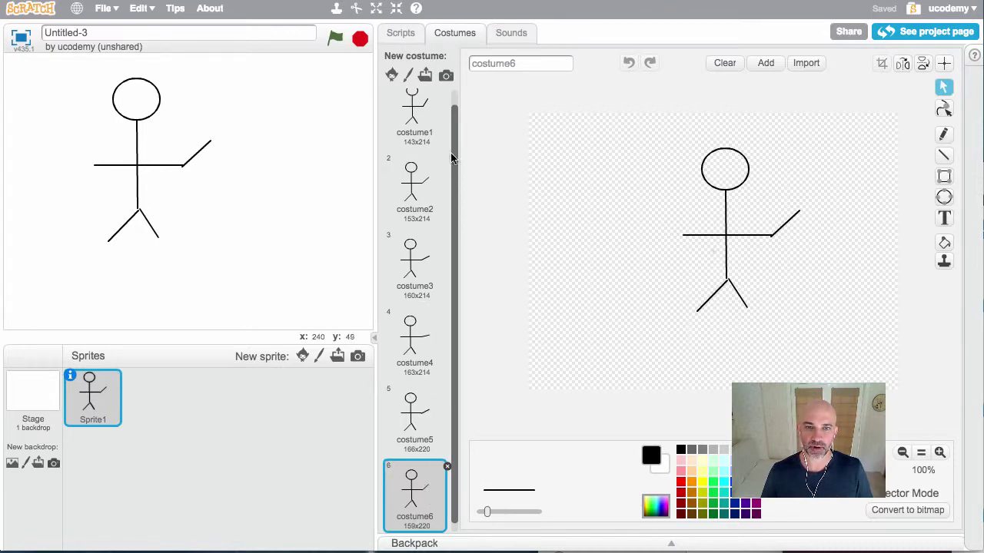
left_click_drag(452, 158, 458, 106)
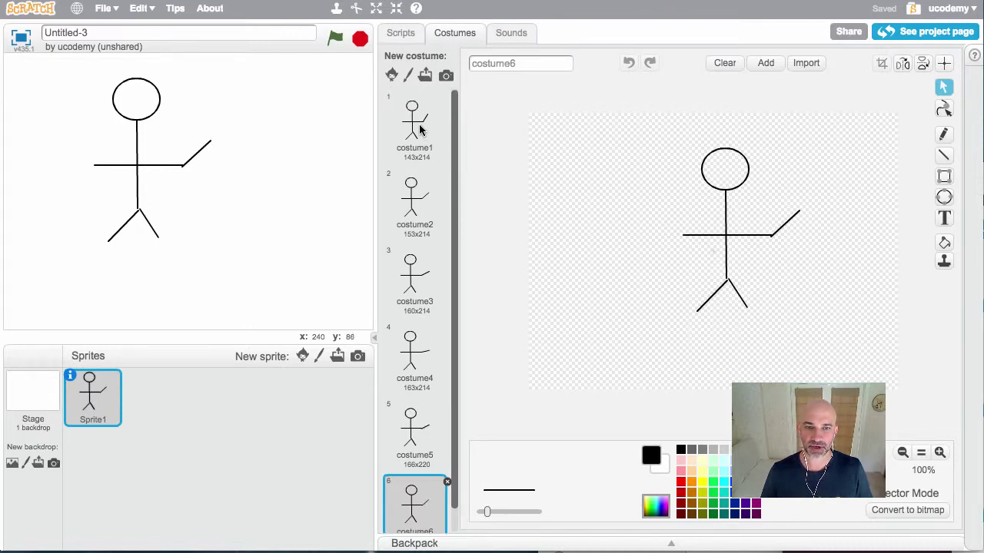
Start a script for the stick figure with a forever loop containing a next costume block.
left_click(401, 33)
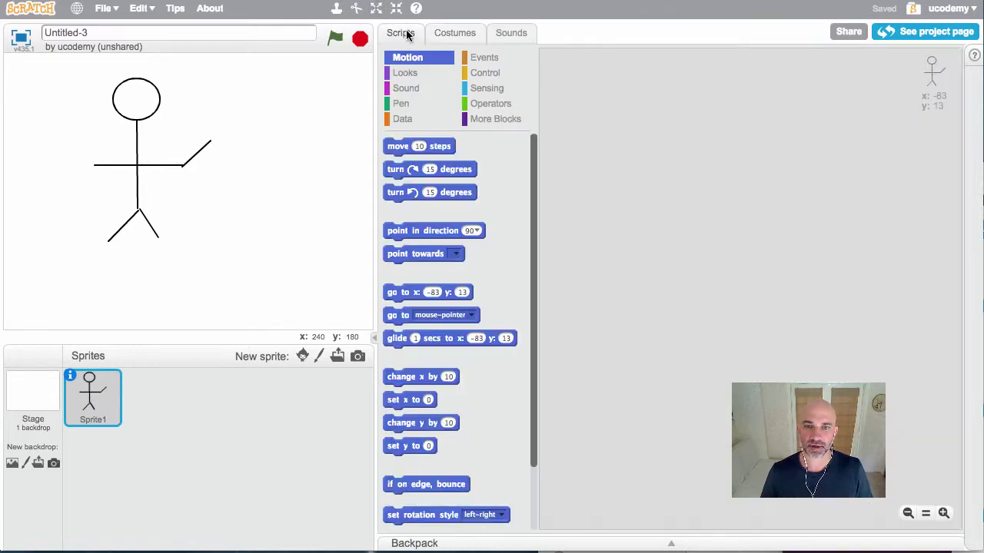
left_click(477, 74)
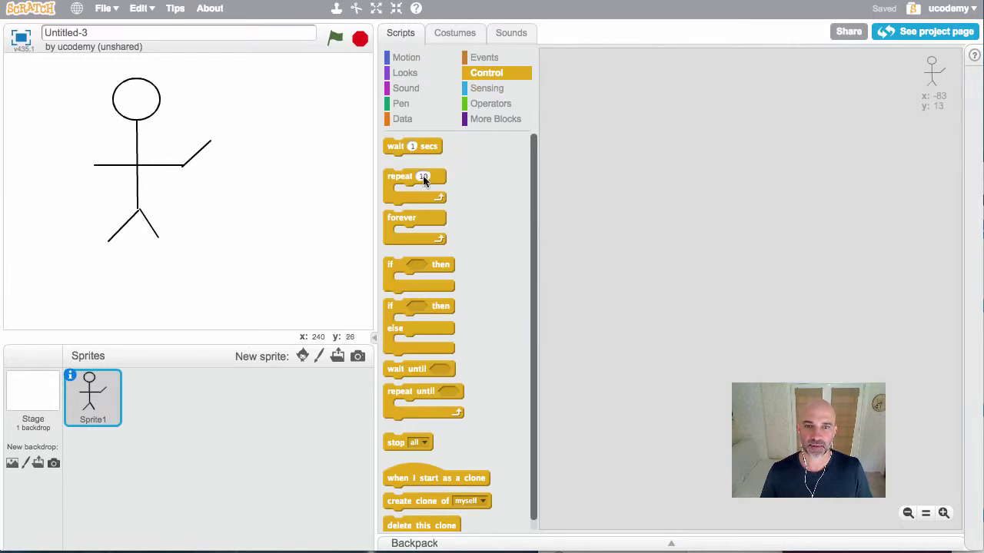
left_click_drag(409, 222, 649, 119)
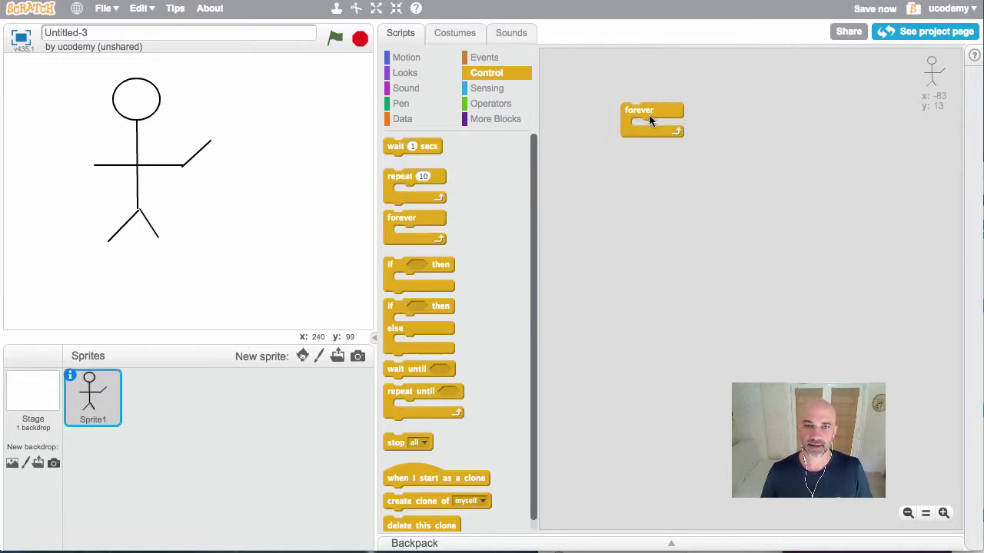
left_click(410, 60)
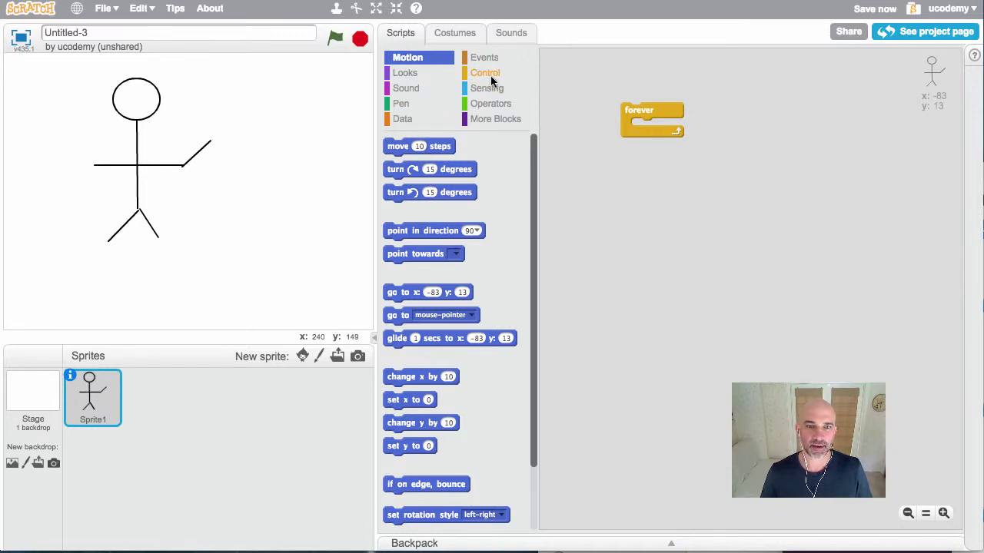
left_click(407, 74)
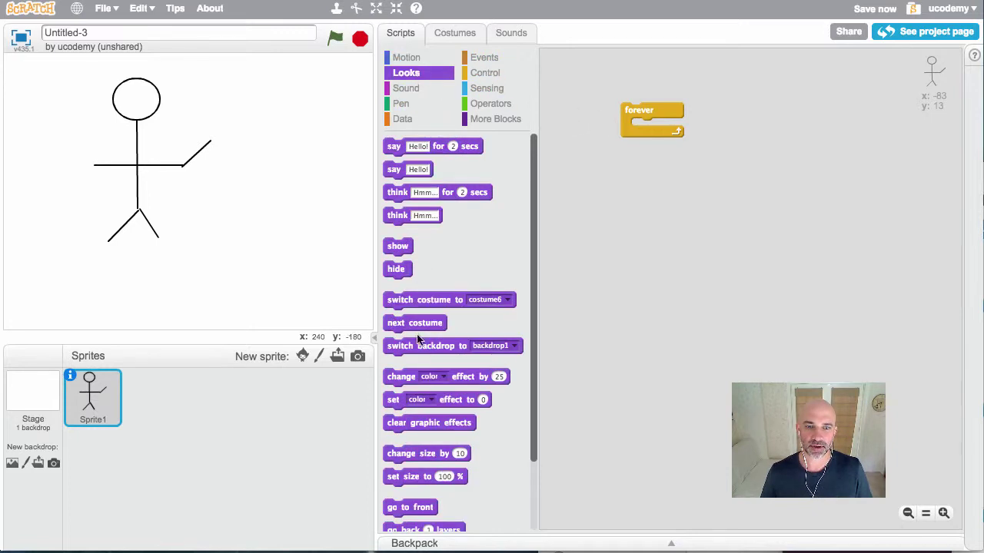
left_click_drag(419, 330, 671, 136)
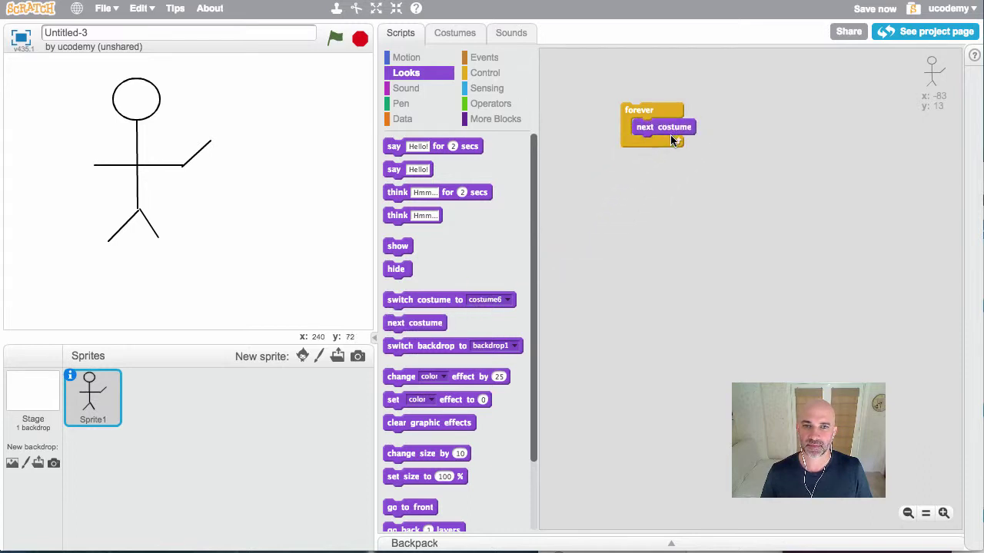
Add a wait of .2 secs below next costume inside the forever loop and run the script.
left_click(492, 74)
left_click_drag(402, 150, 666, 141)
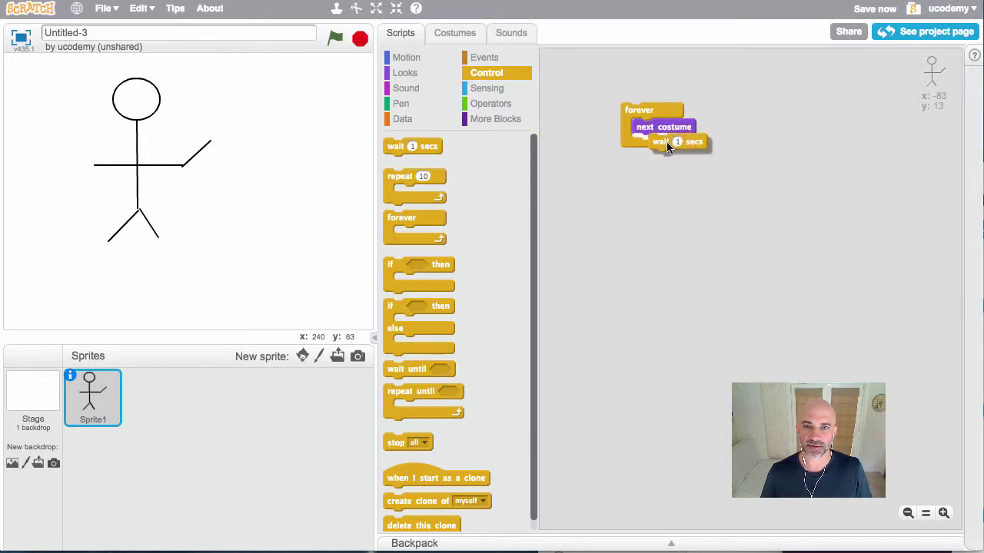
left_click(661, 145)
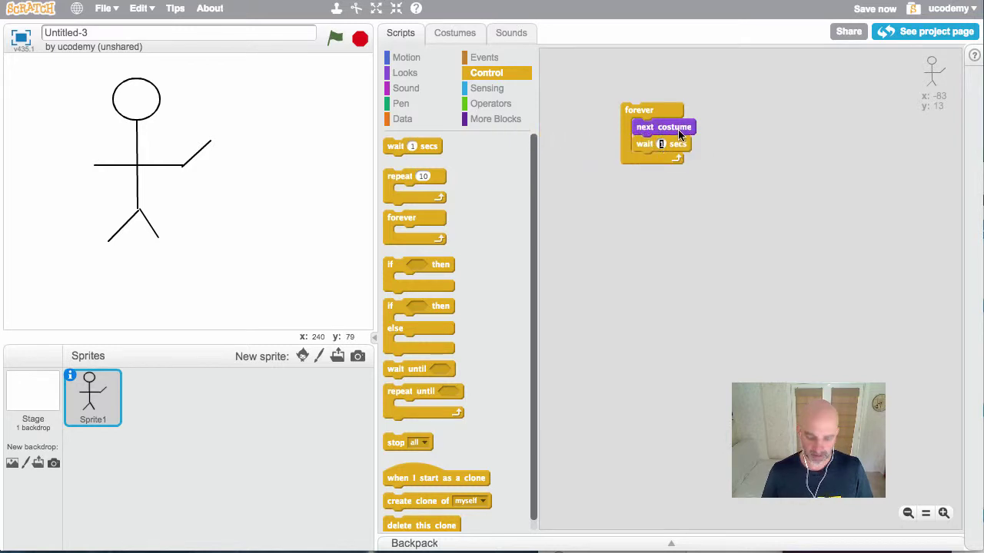
type(".2")
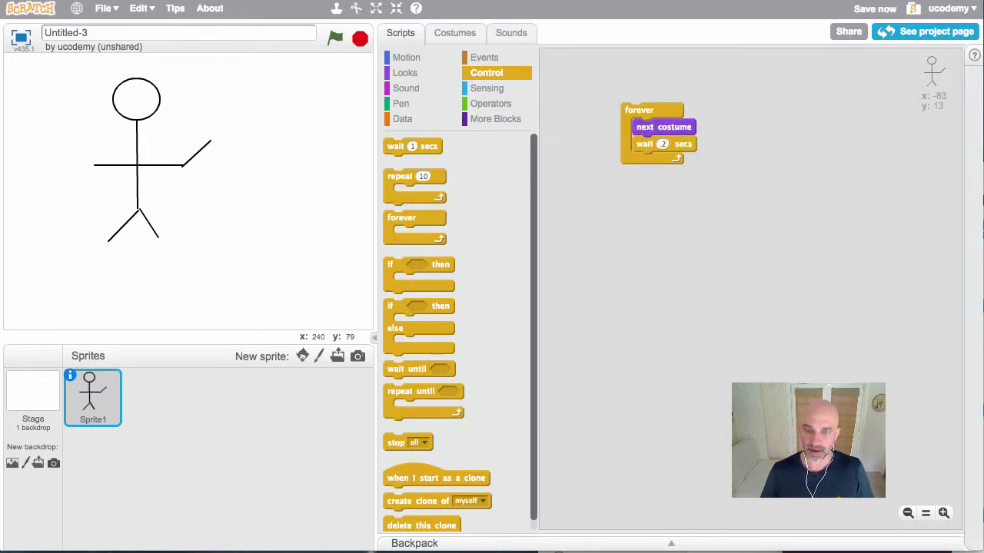
left_click(338, 43)
left_click(665, 115)
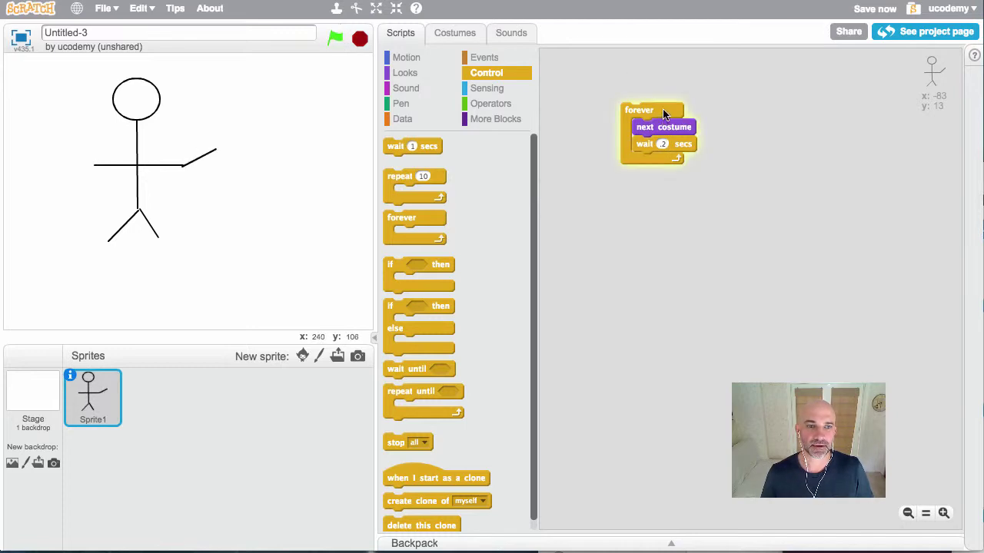